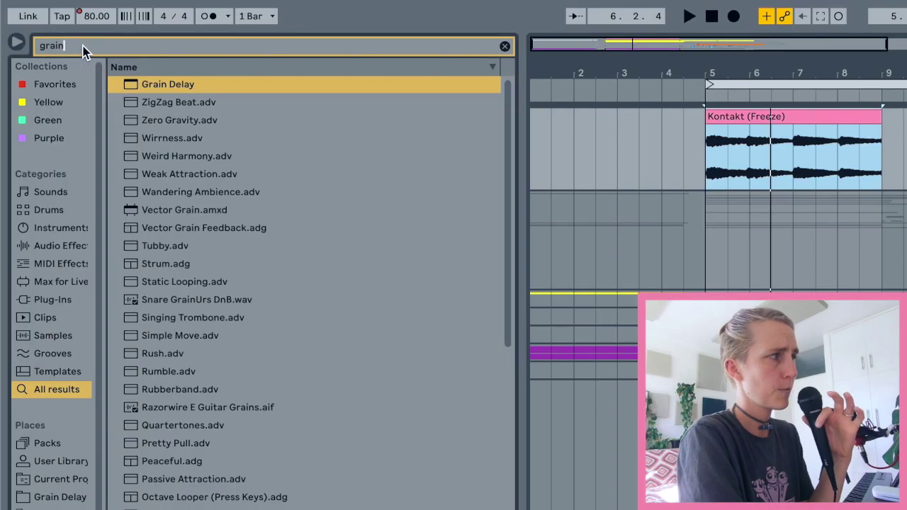
Add an Auto Filter after the Grain Delay and set its low-pass cutoff to 3.62 kHz with 35% resonance.
double_click(50, 36)
type("auto")
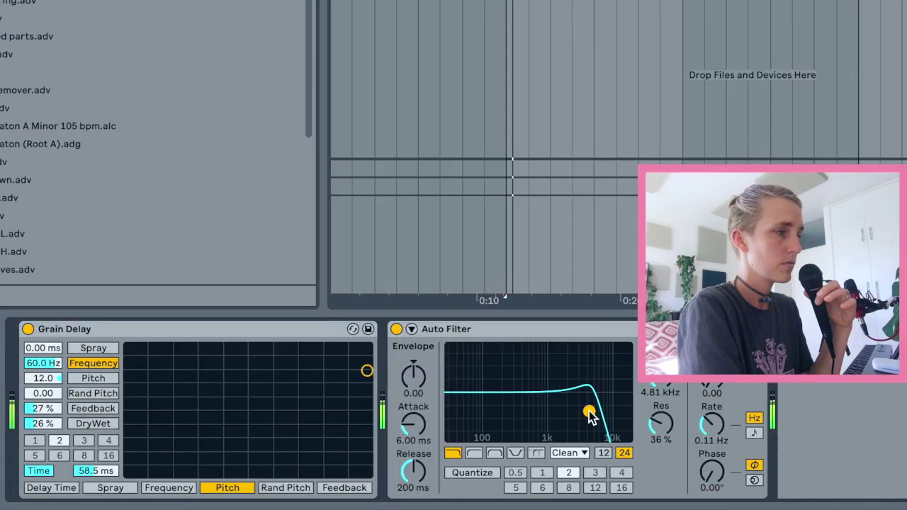
left_click_drag(590, 417, 581, 415)
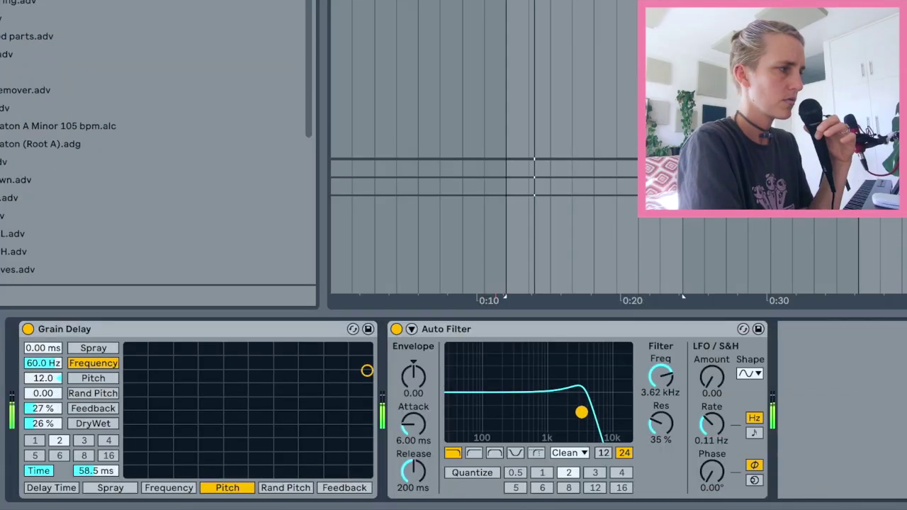
Set the Grain Delay's dry/wet to 73% and its Frequency to 1.00 Hz, and audition the guitar loop.
left_click_drag(49, 424, 50, 390)
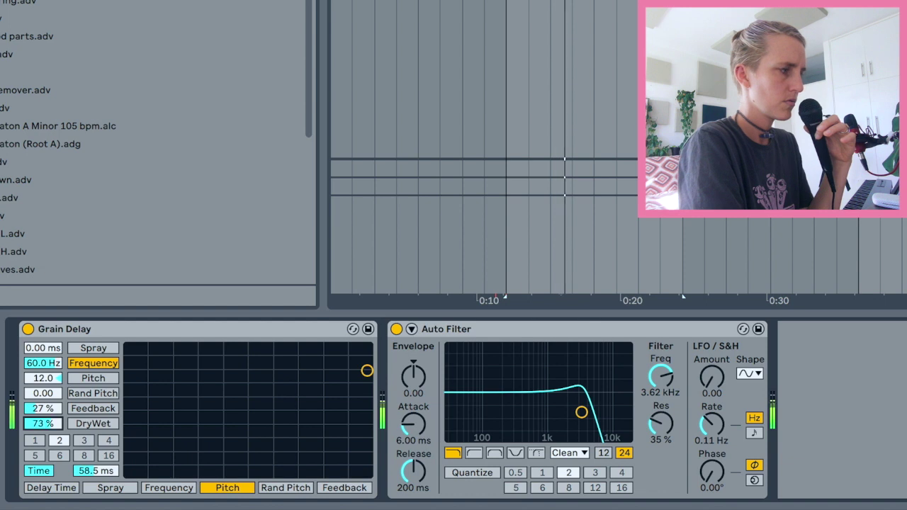
mouse_move(42, 363)
left_mouse_down()
mouse_move(43, 397)
mouse_move(56, 362)
left_mouse_up()
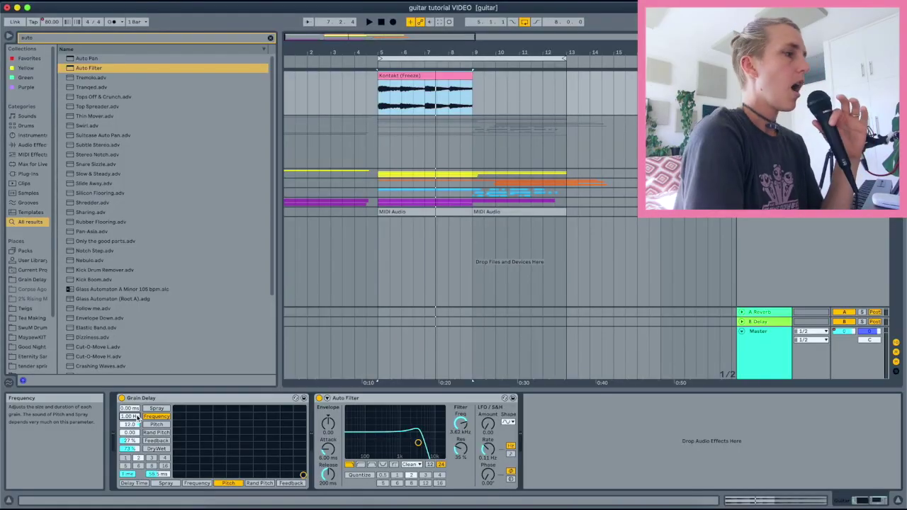
key("space")
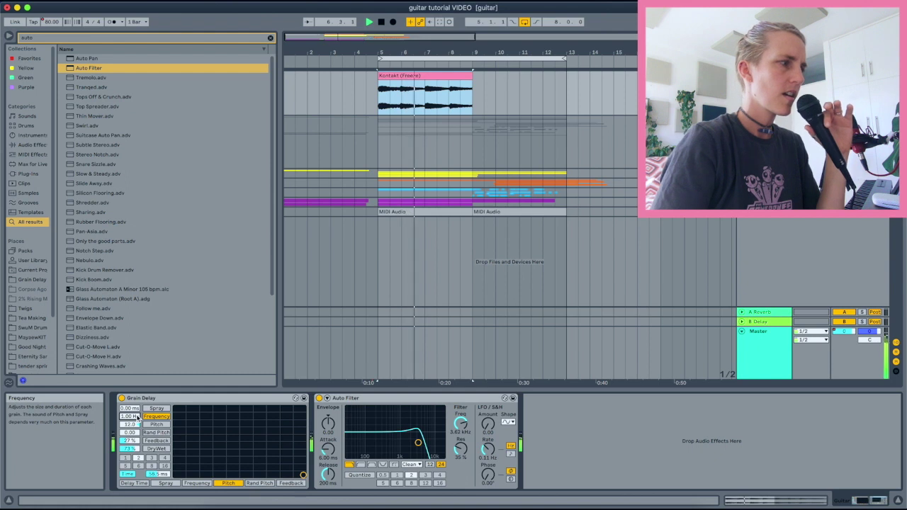
key("space")
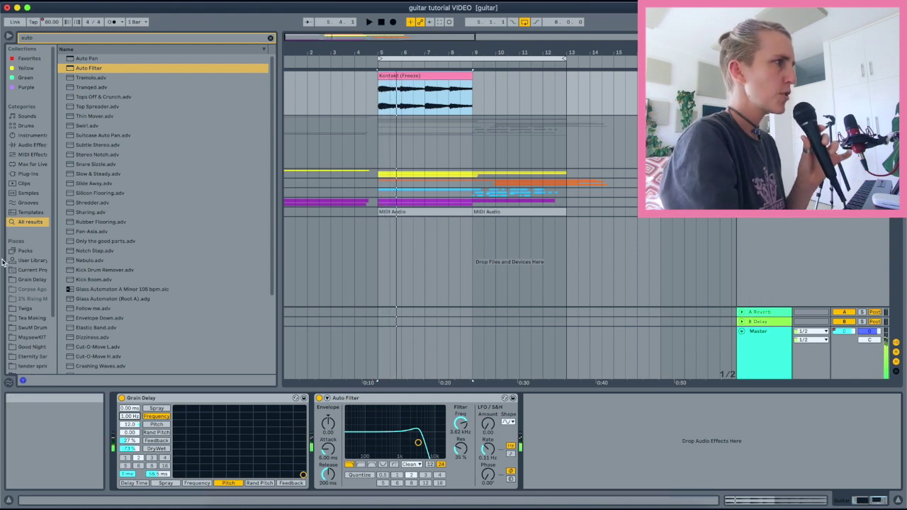
Search the browser for "shaper" and add the Shaper device after the Auto Filter.
left_click(33, 38)
type("shaper")
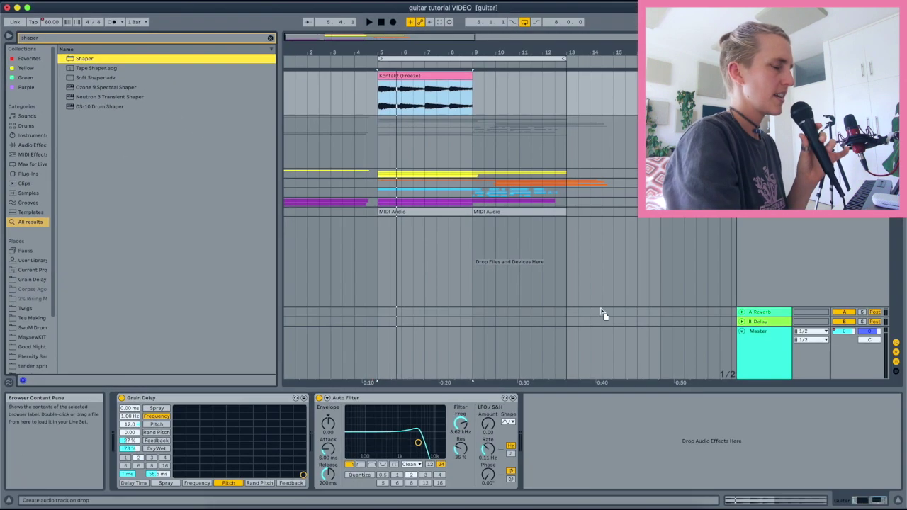
key("Return")
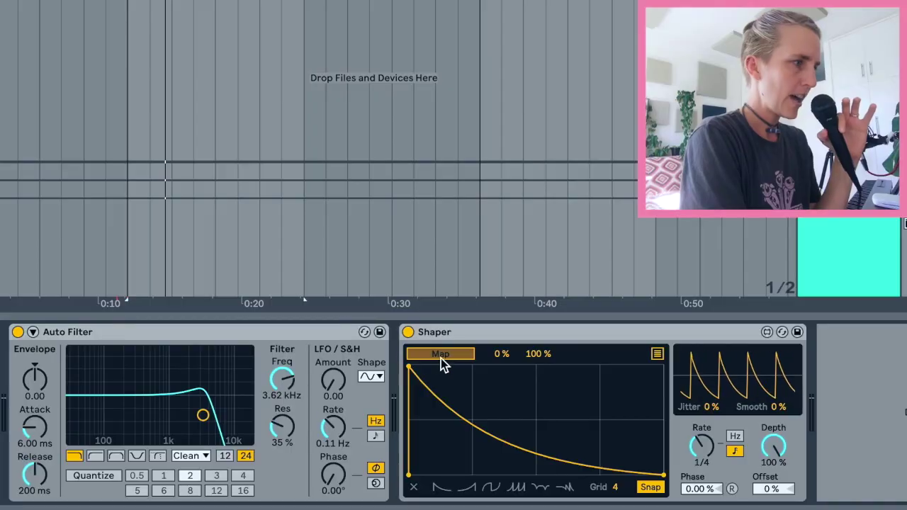
Map Shaper to the Auto Filter's Frequency with a 63% minimum, a 1/12 rate and 4.72% depth.
left_click(440, 354)
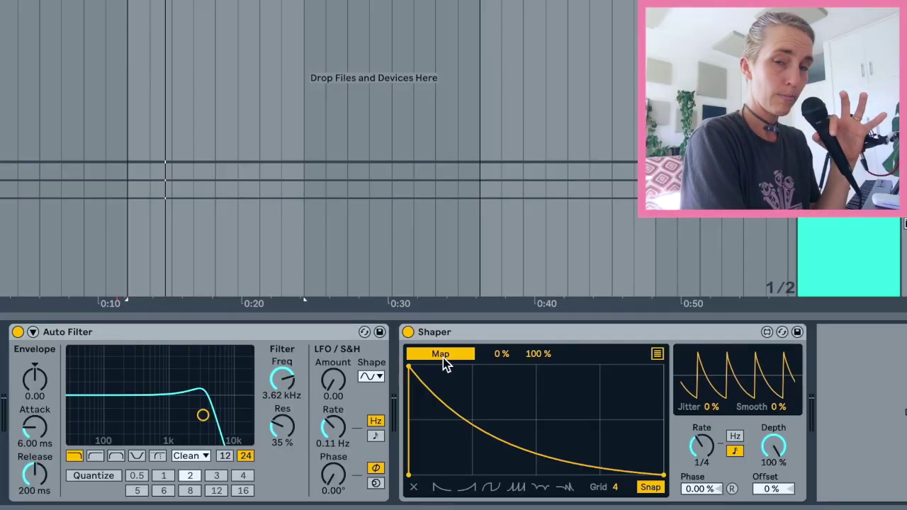
left_click(443, 358)
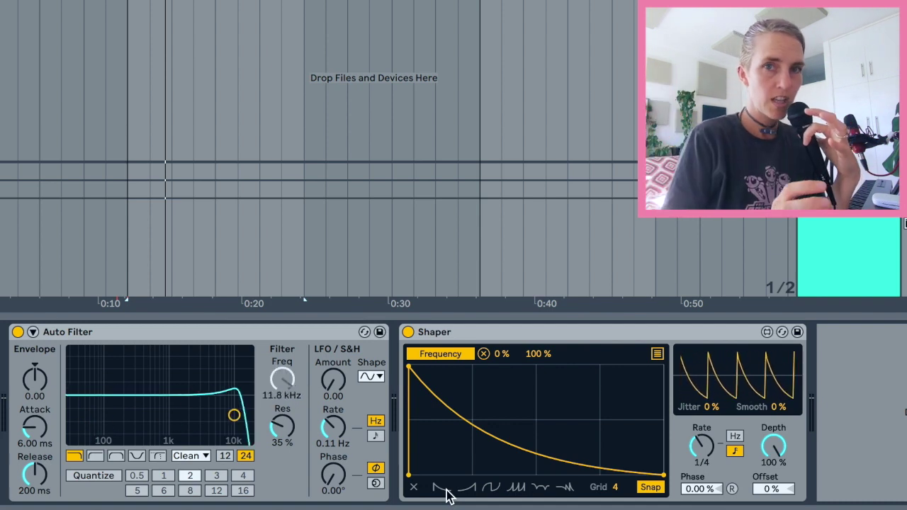
left_click(519, 487)
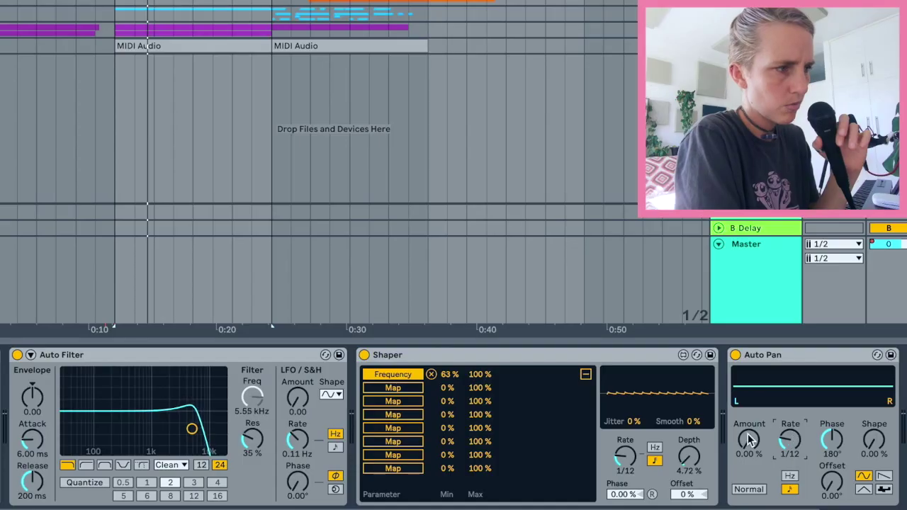
Try an Auto Pan amount of 47.6% at a 5/16 rate and delete the Auto Pan device.
mouse_move(750, 440)
left_mouse_down()
mouse_move(749, 419)
mouse_move(797, 438)
mouse_move(740, 438)
left_mouse_up()
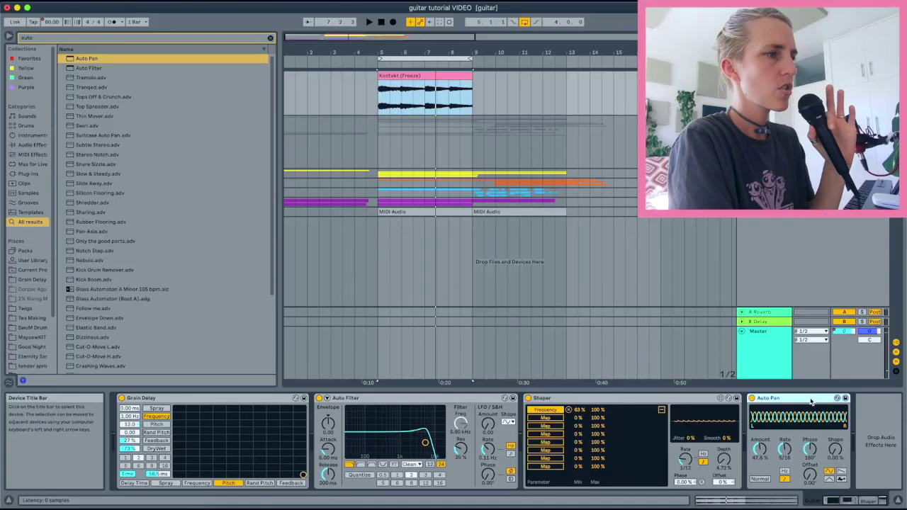
key("Delete")
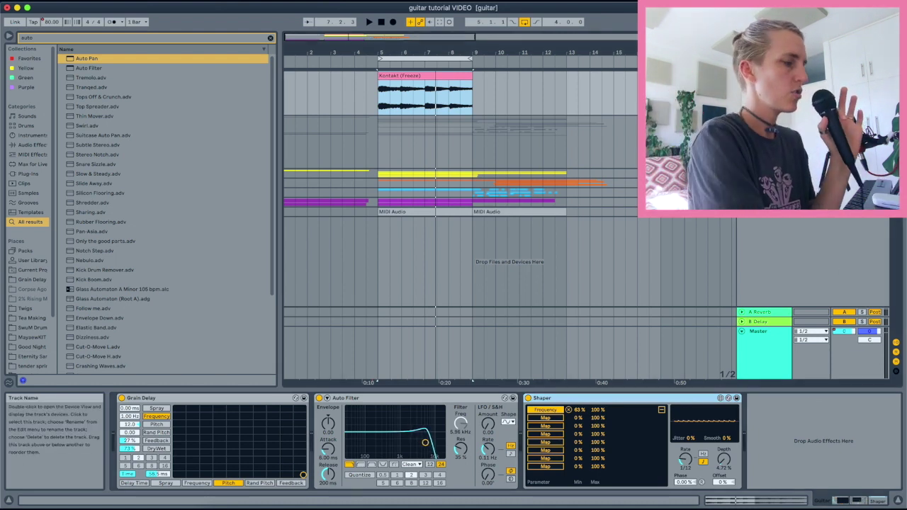
Duplicate the guitar track and replace the effects on one copy with a Utility set to Mono.
key("super+d")
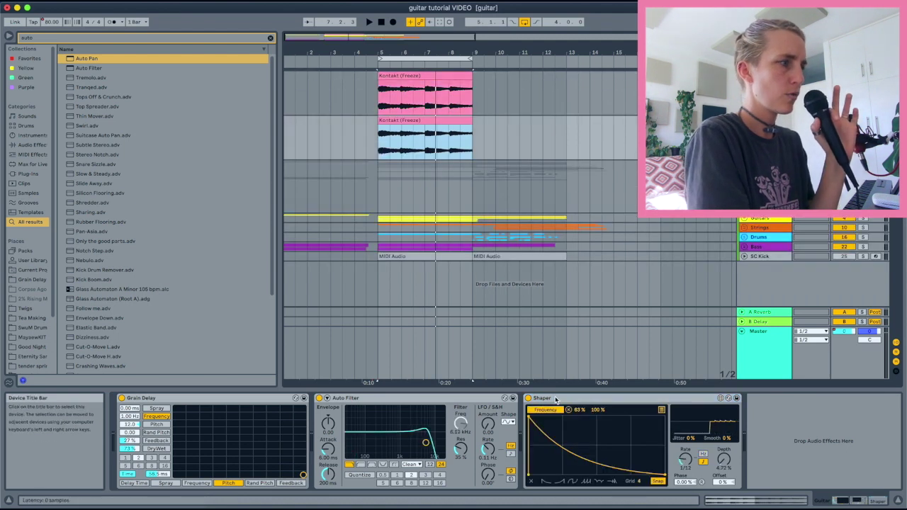
key("Delete")
key("Delete")
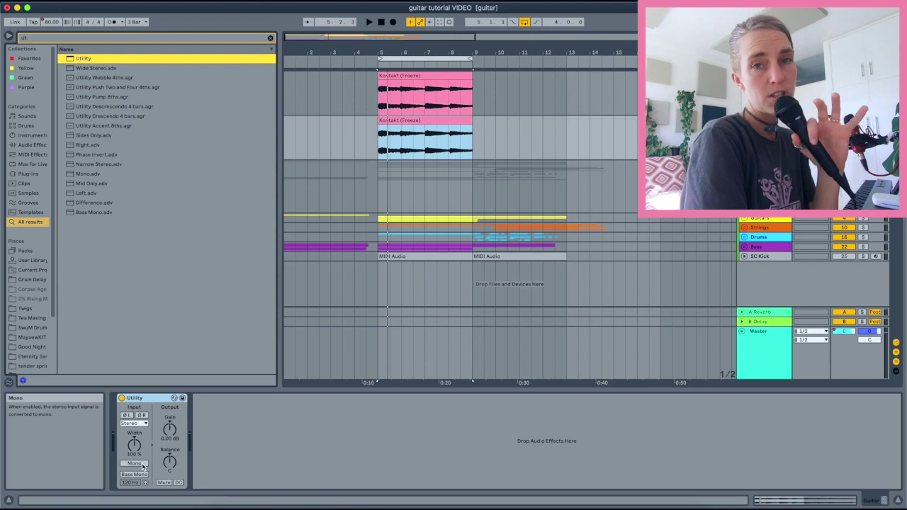
left_click(135, 463)
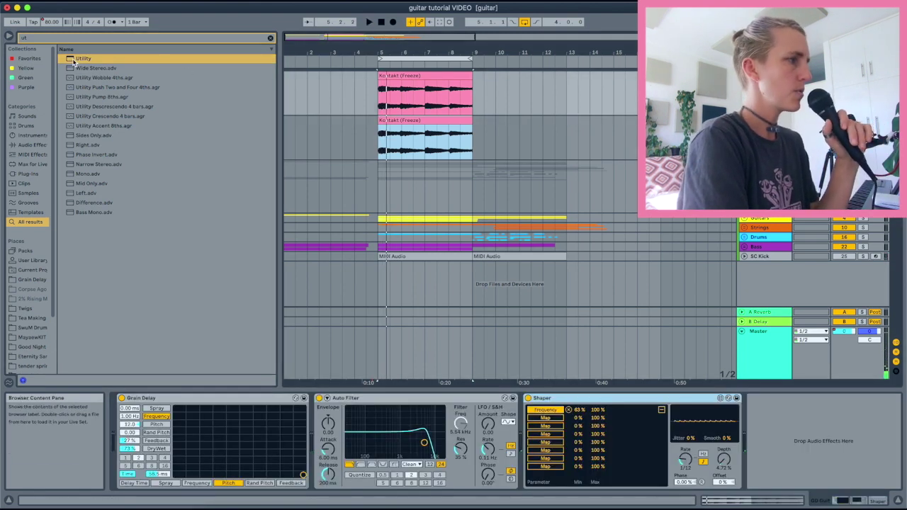
Try a Utility after Shaper on the grain delay guitar track.
left_click_drag(74, 61, 780, 392)
left_click_drag(788, 431, 788, 432)
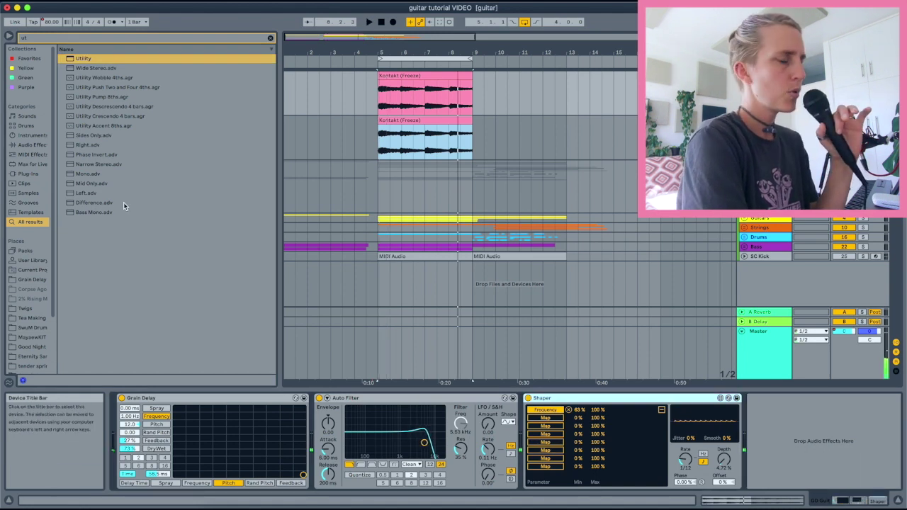
Search the browser for "chor" and add Chorus-Ensemble after Shaper on the grain delay guitar track.
left_click(36, 39)
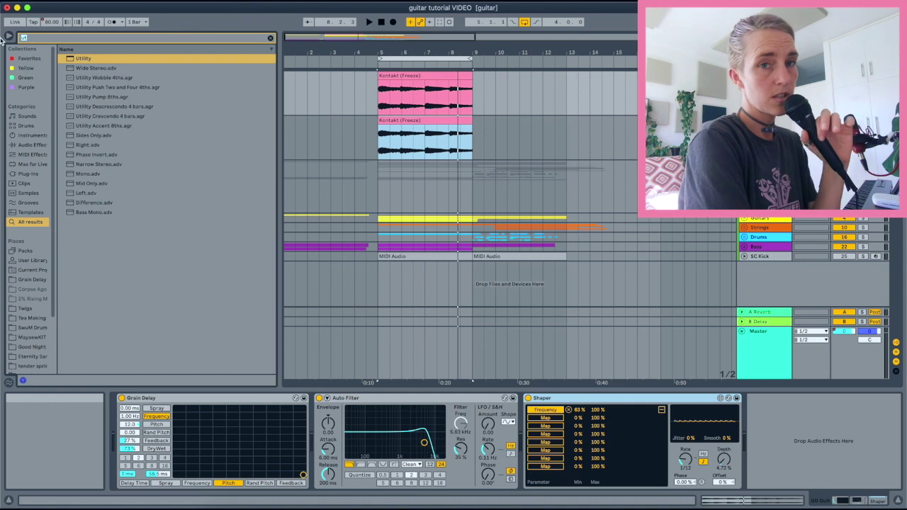
type("chor")
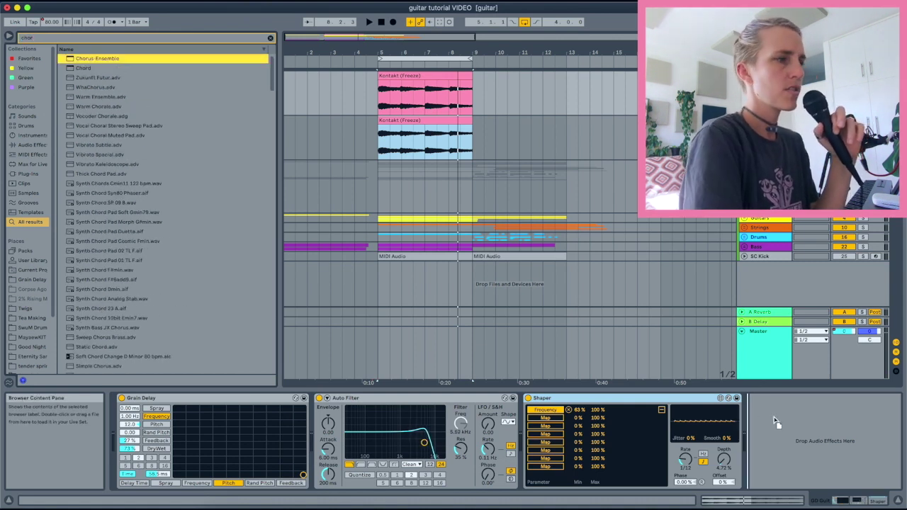
left_click_drag(783, 423, 782, 424)
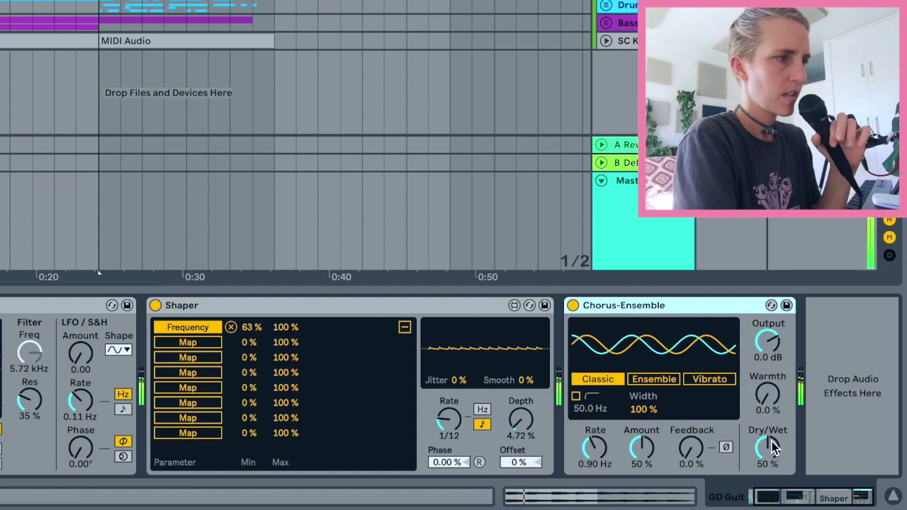
Set Chorus-Ensemble to 67% dry/wet, 36% feedback, a 1.92 Hz rate and 49% amount.
left_click_drag(770, 448, 769, 425)
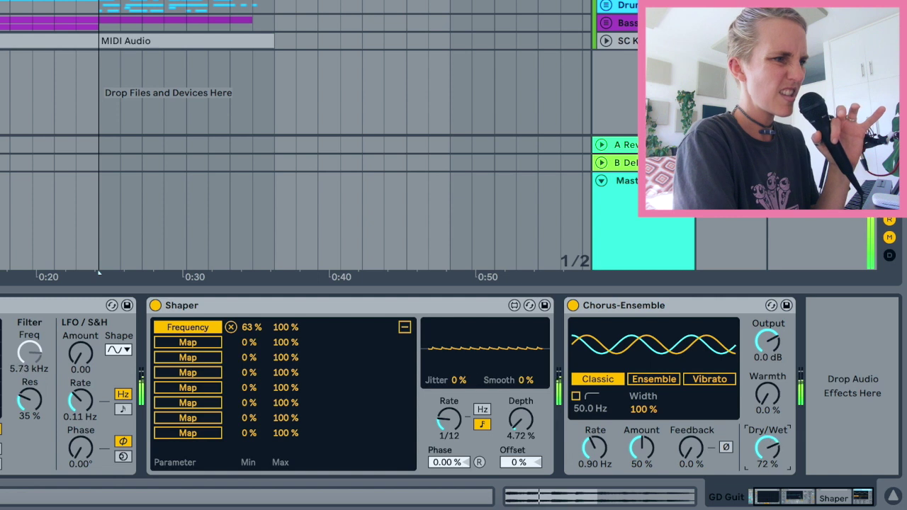
left_click_drag(693, 457, 693, 436)
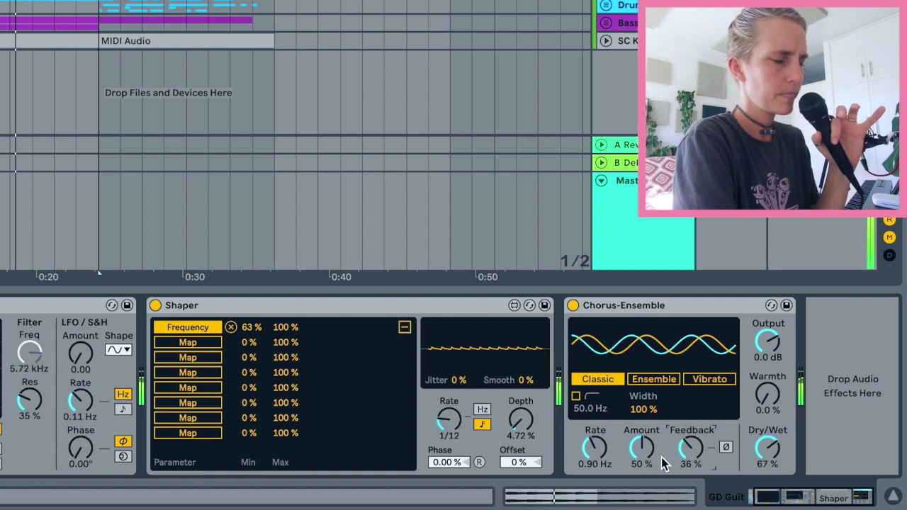
left_click_drag(596, 459, 641, 450)
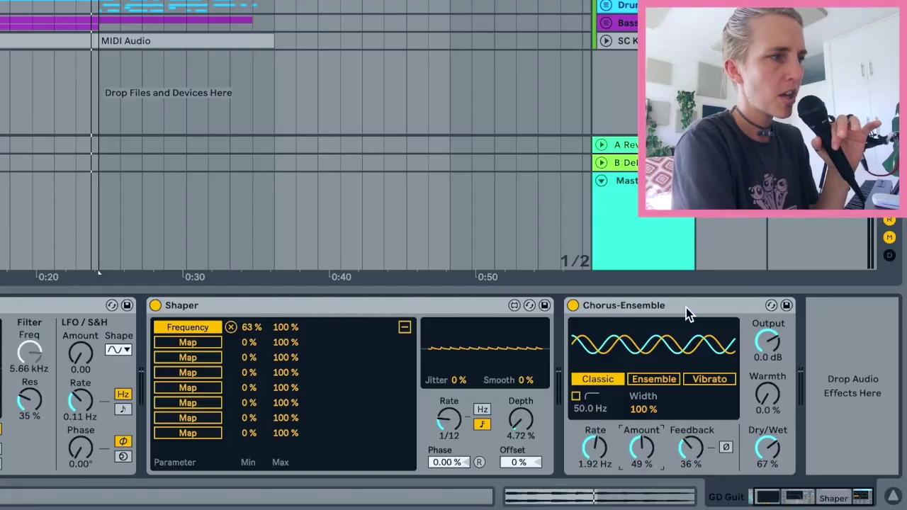
Duplicate the Chorus-Ensemble and switch the copy to Vibrato mode.
left_click(686, 308)
key("ctrl+d")
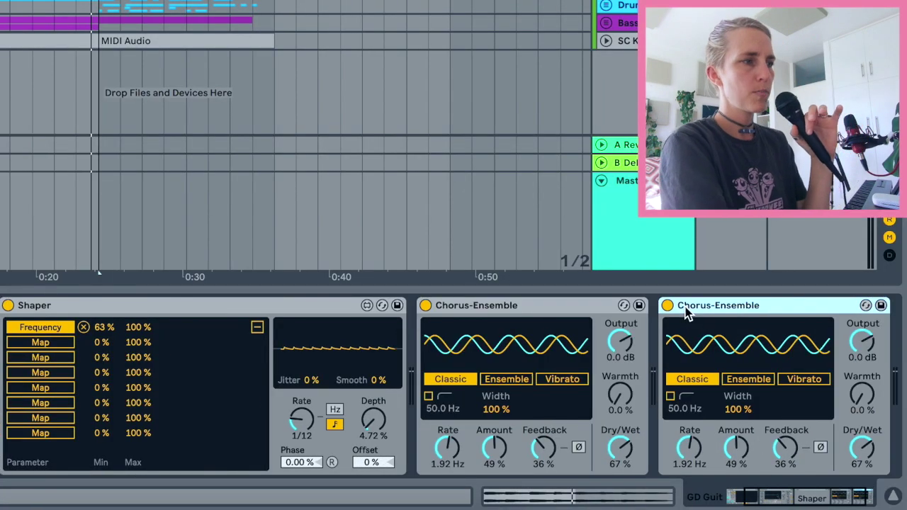
left_click(804, 380)
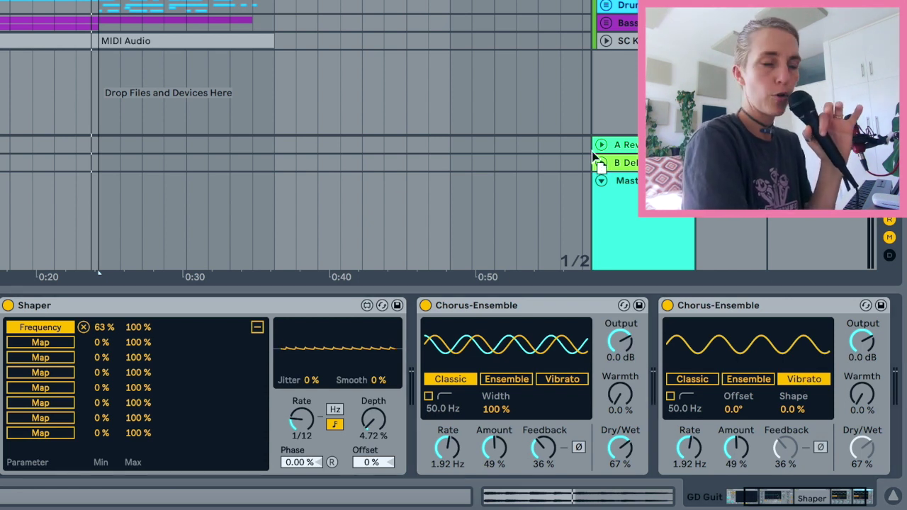
Add an LFO after the vibrato Chorus-Ensemble and map it to its Amount with a 43% maximum, 27% jitter and 12% phase.
scroll(891, 334, "right", 1)
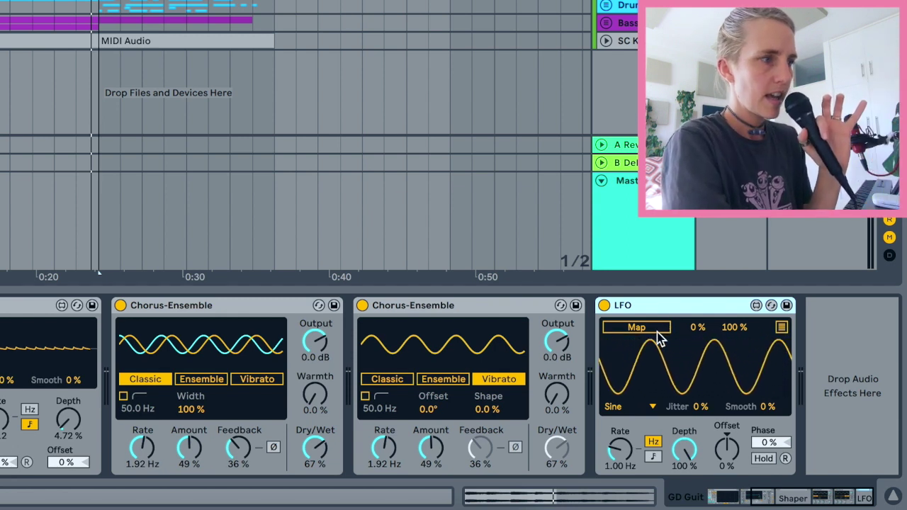
left_click(652, 327)
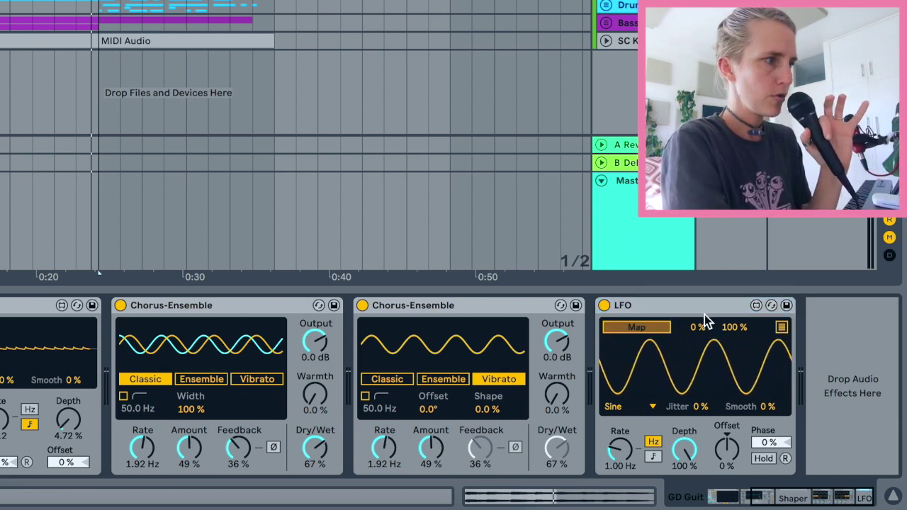
left_click(433, 448)
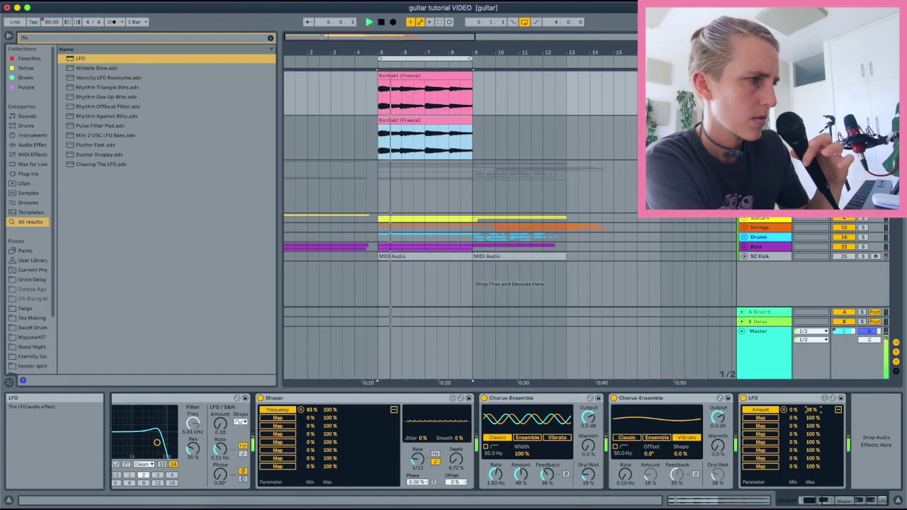
left_click(838, 412)
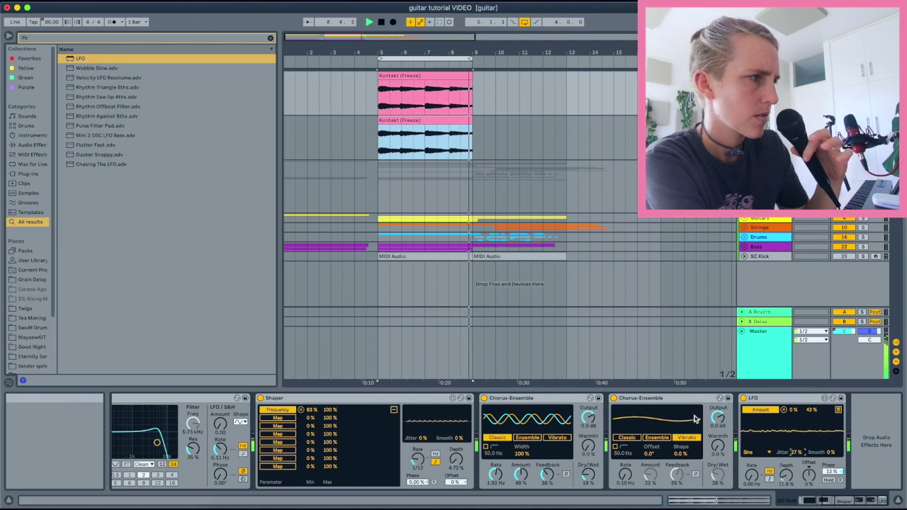
Stop playback and add an EQ Eight after the LFO with a low cut and a -6.07 dB dip at 7.42 kHz.
key("super+g")
key("space")
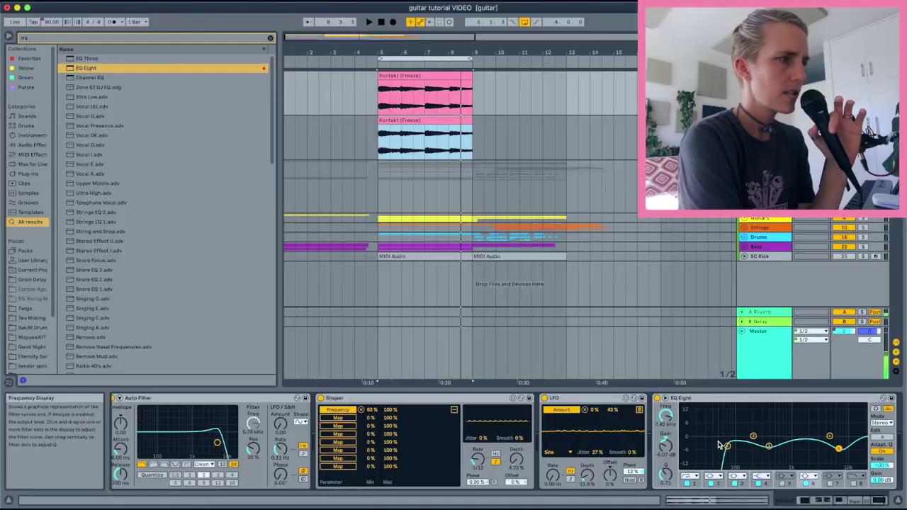
scroll(719, 445, "right", 3)
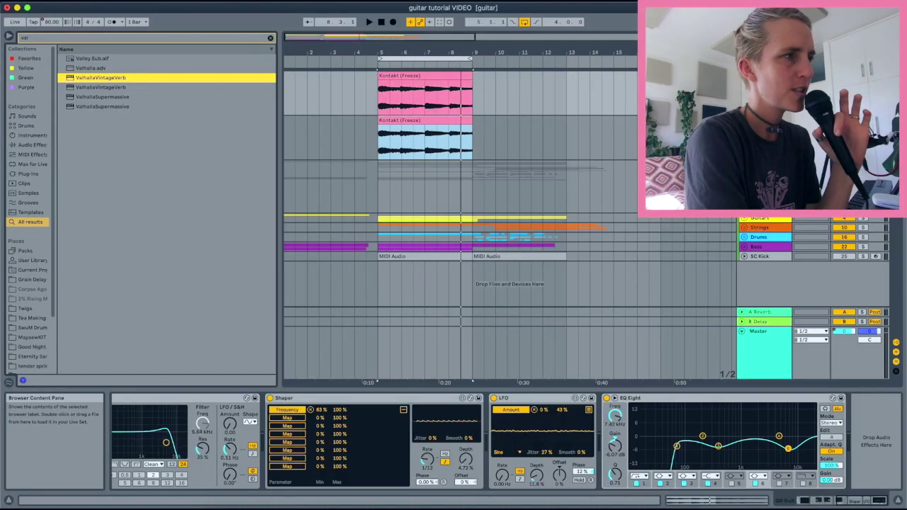
Add ValhallaVintageVerb after EQ Eight with 80.7% mix, 0.69 s decay and a 3730 Hz high cut, and close its window.
key("Return")
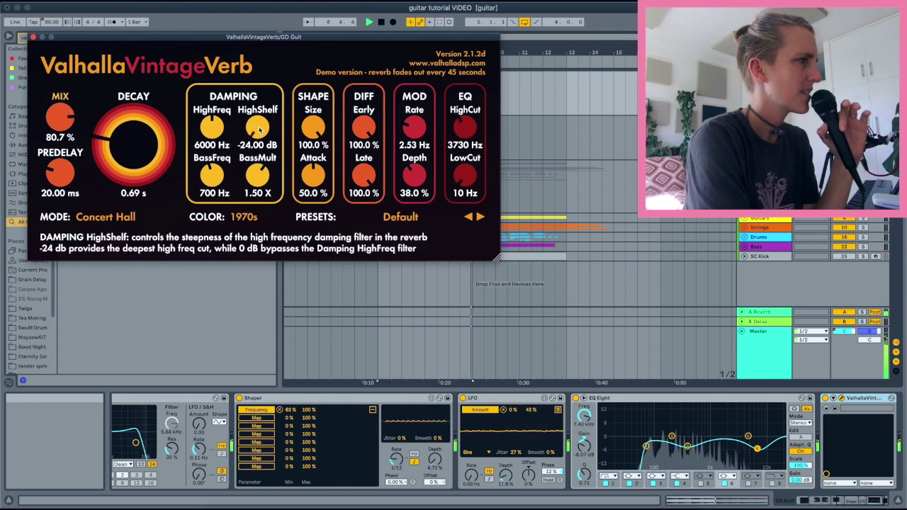
left_click(33, 37)
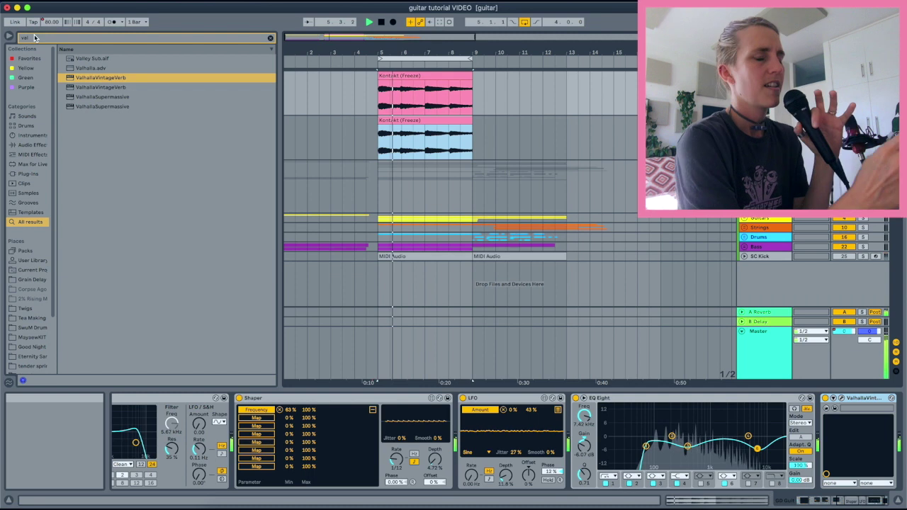